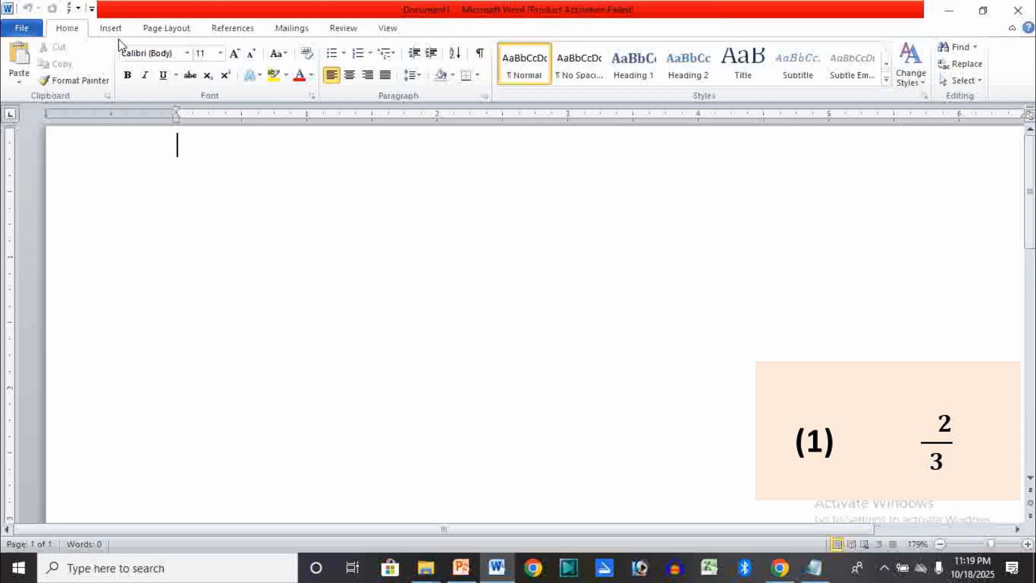
- Insert an equation with a stacked fraction, 2 over 3, at the start of the blank document
click(119, 32)
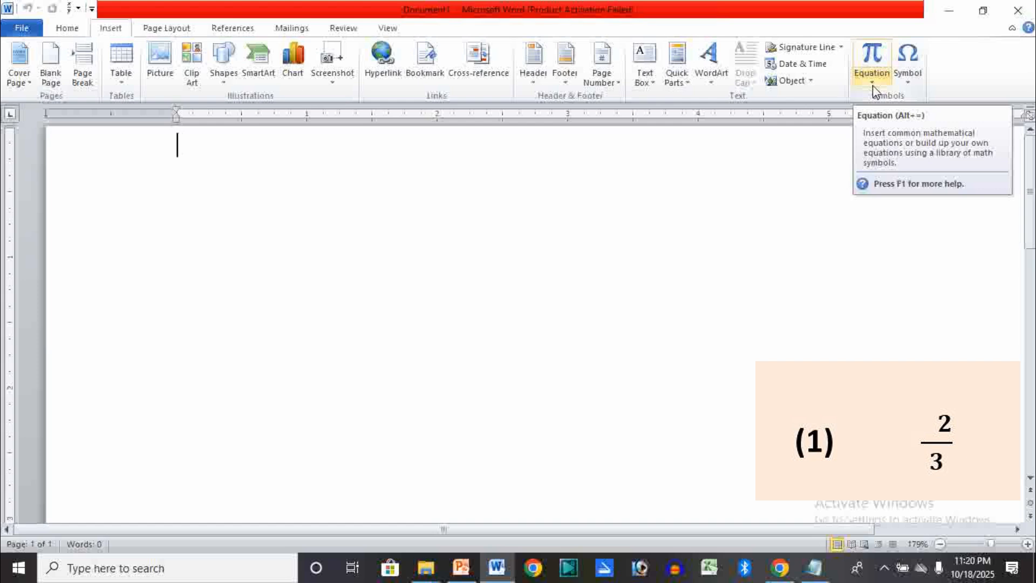
click(872, 54)
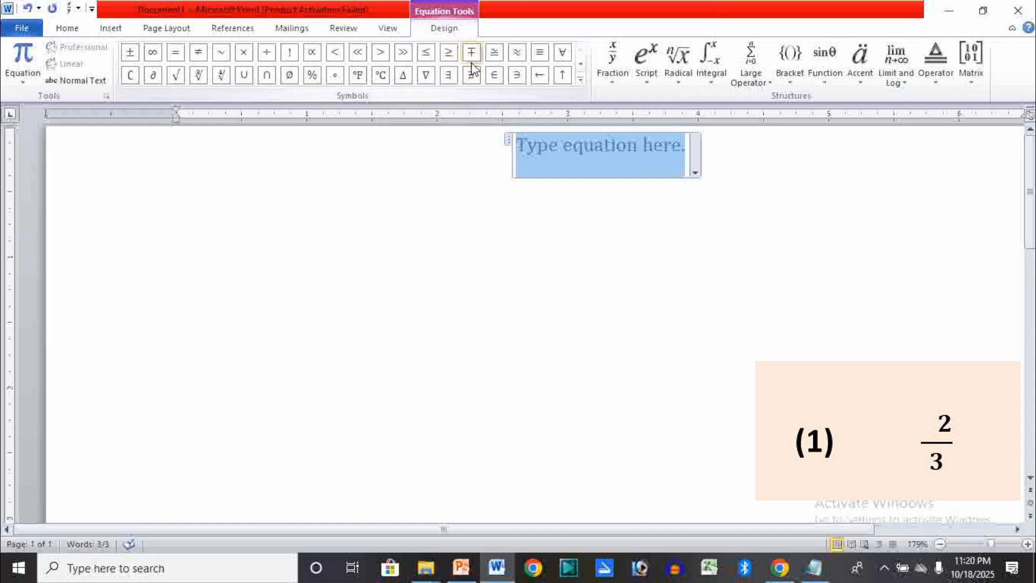
click(614, 86)
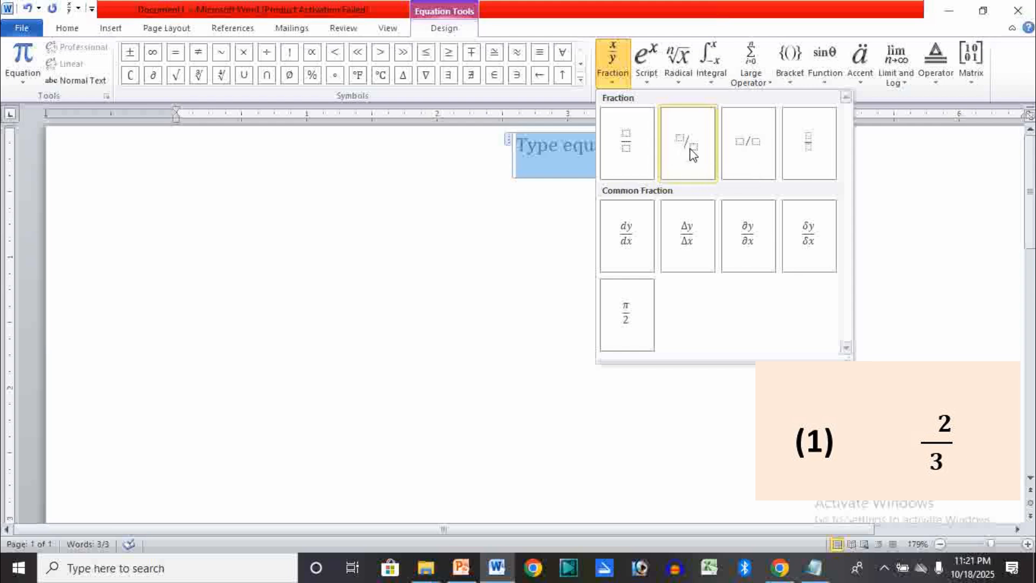
click(625, 145)
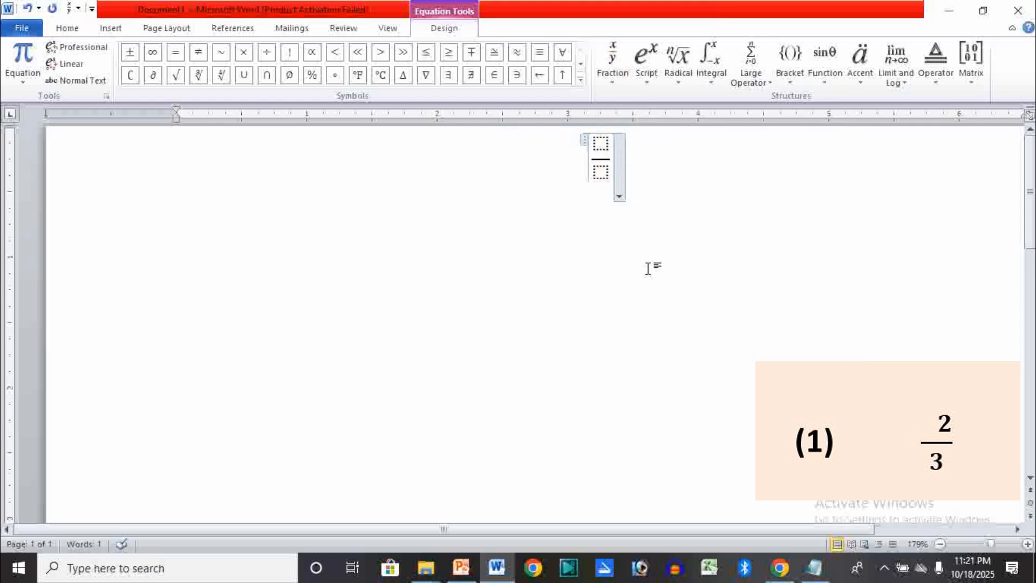
click(600, 144)
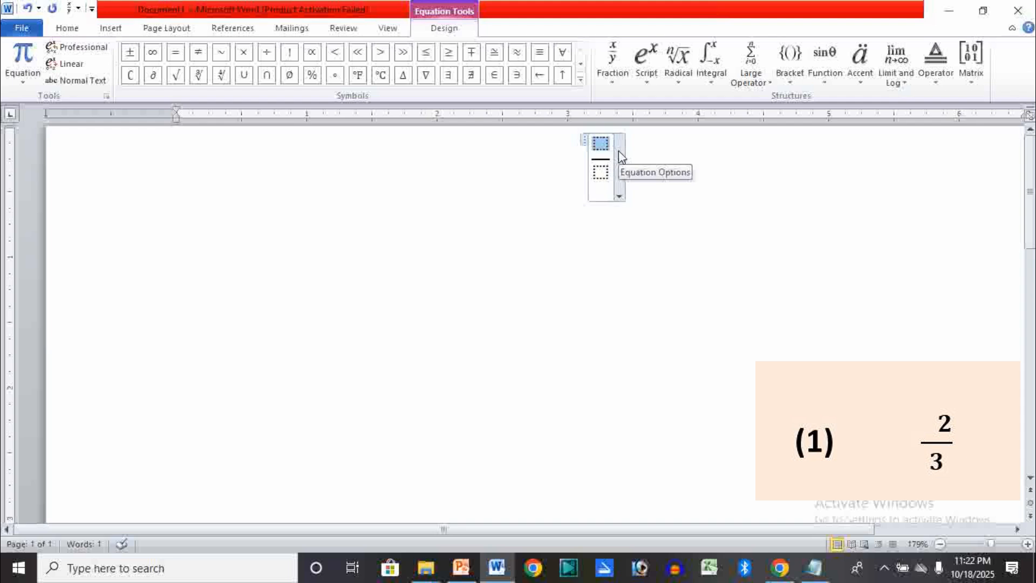
text(2)
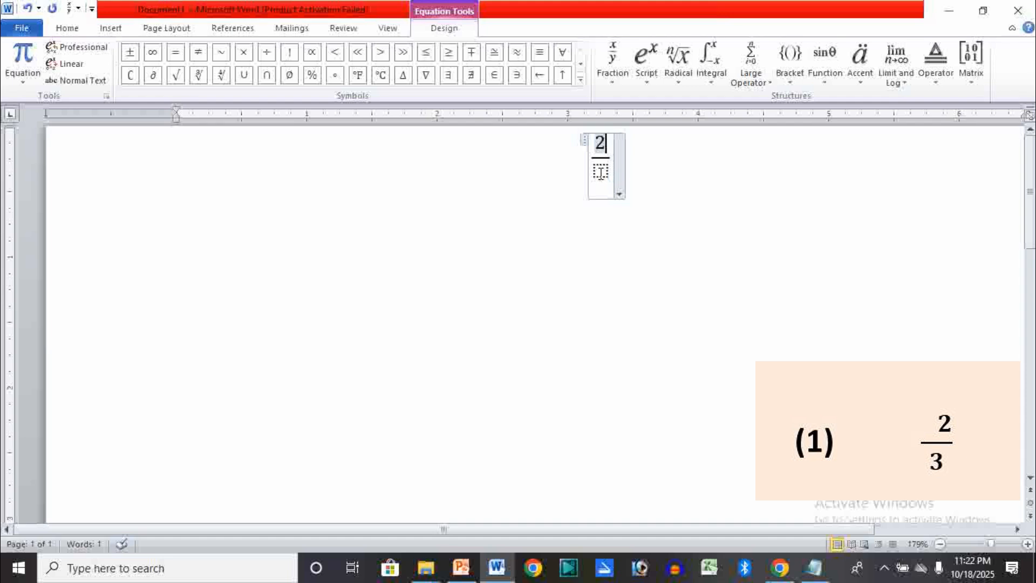
click(601, 172)
text(3)
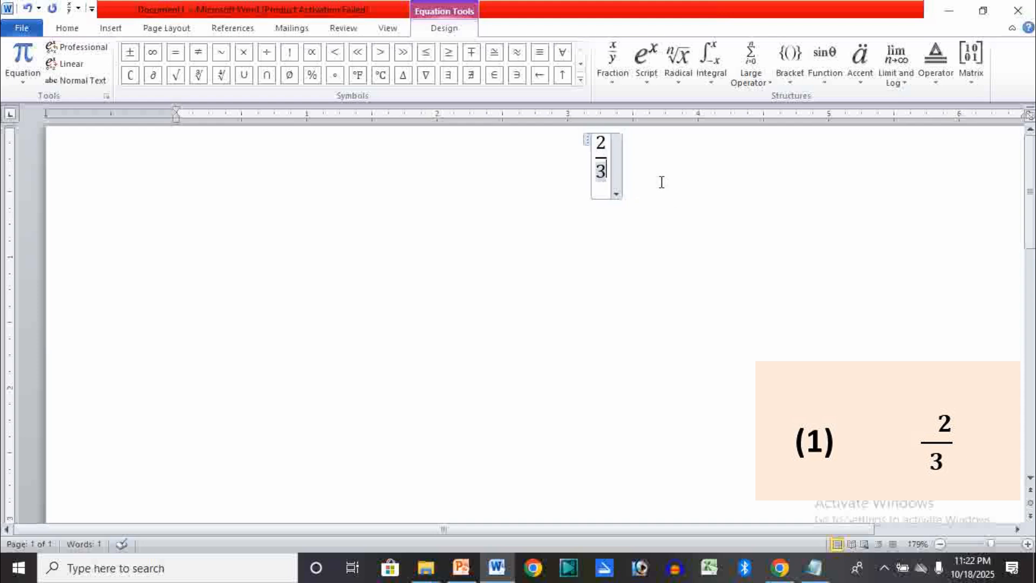
click(646, 174)
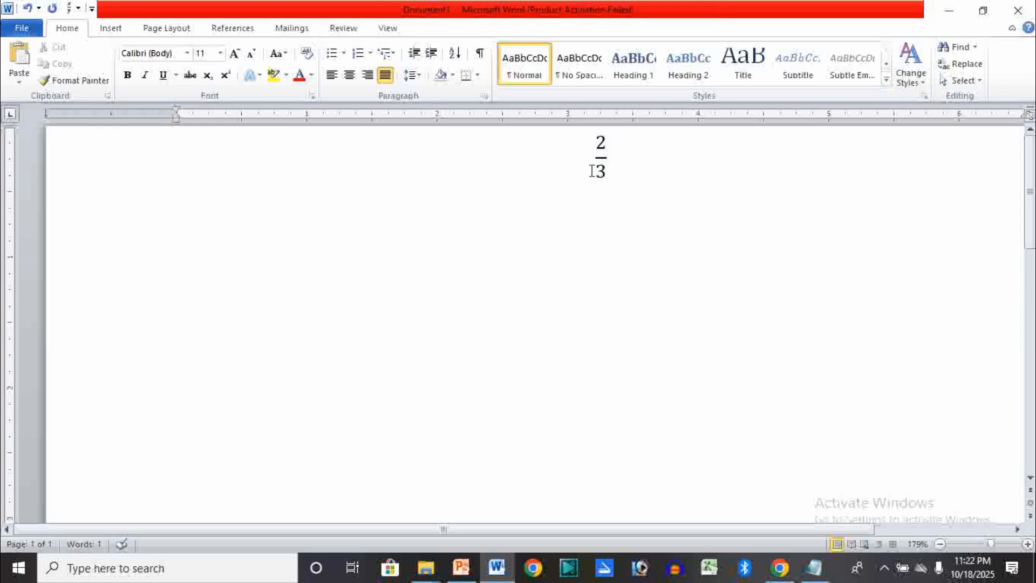
- Start a second equation on a new line below the first, with a stacked fraction of 2 over 3
key(Return)
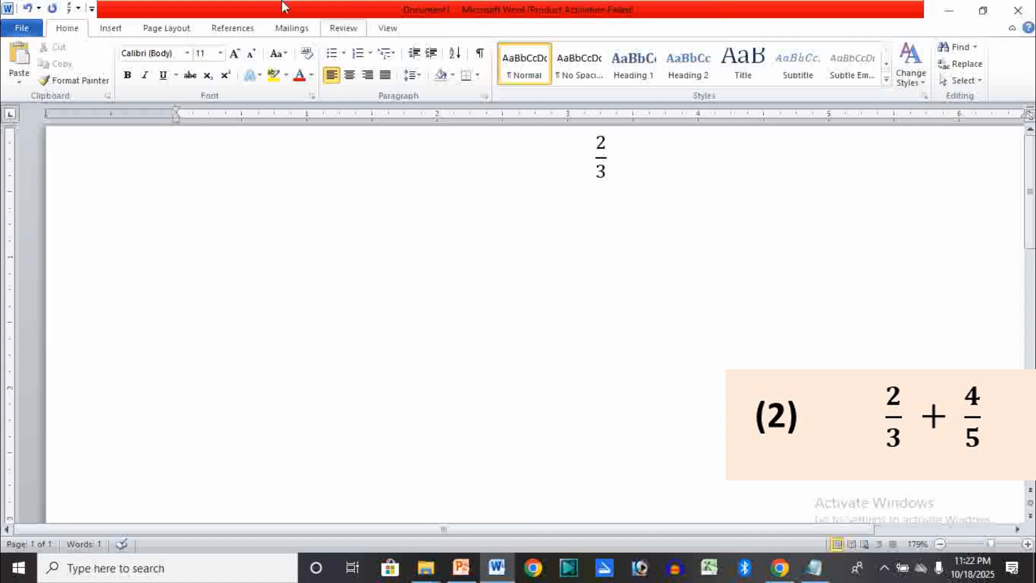
click(110, 30)
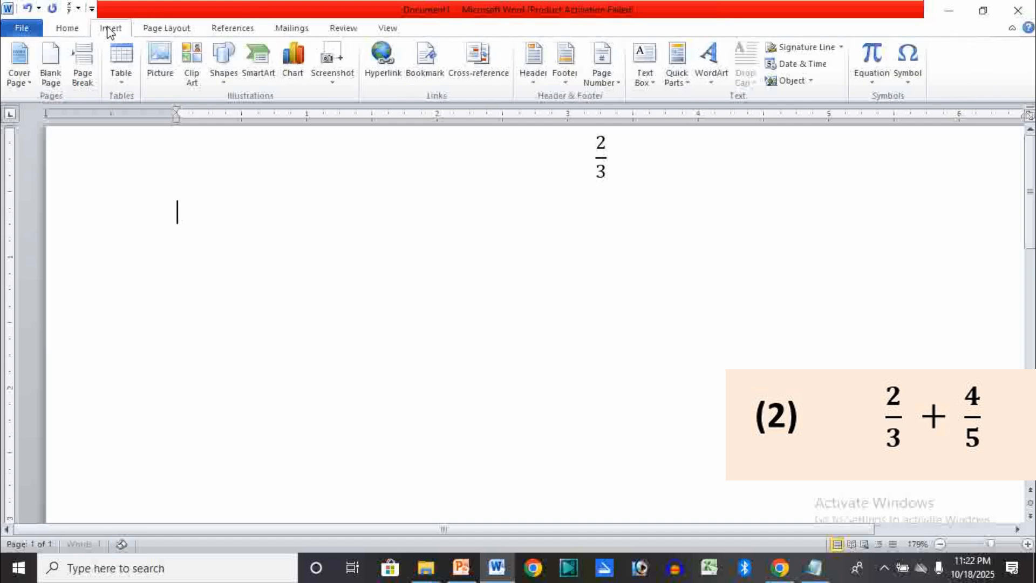
click(871, 57)
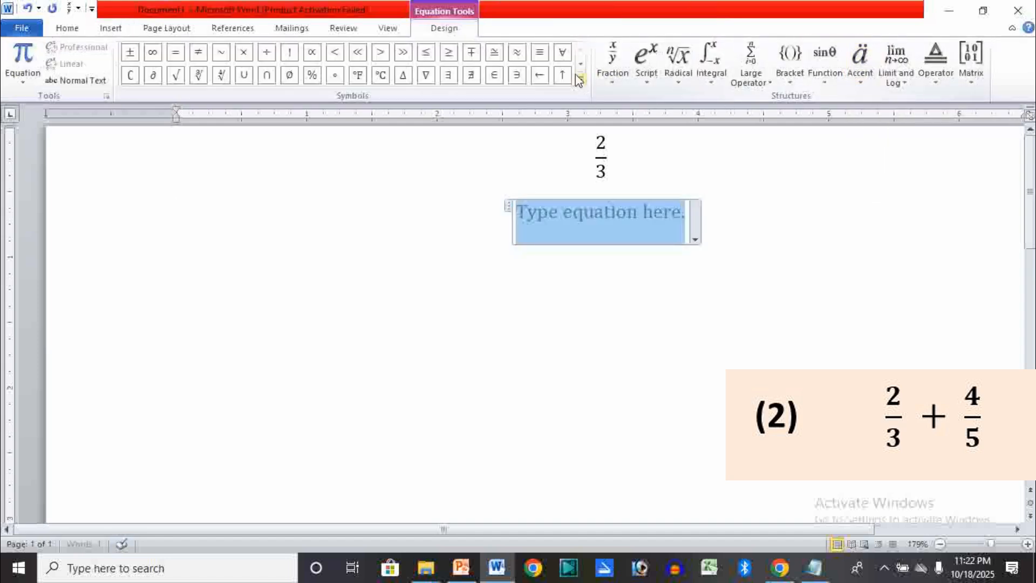
click(611, 76)
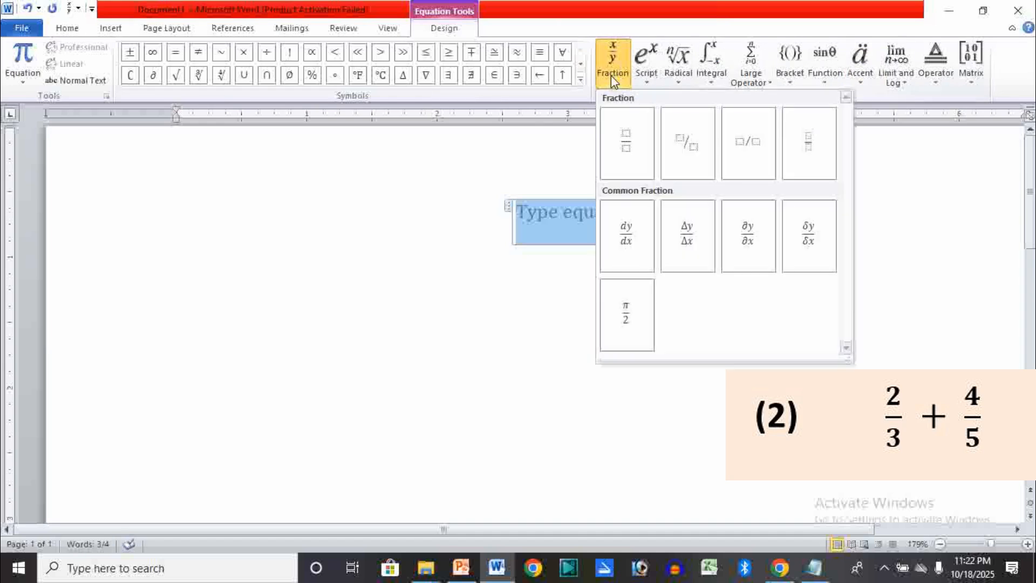
click(630, 141)
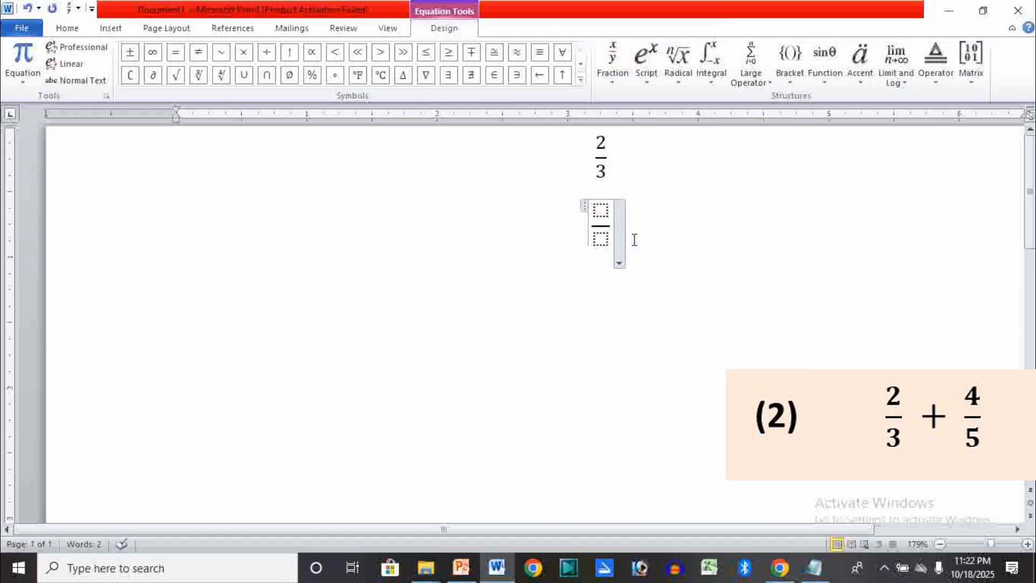
click(600, 210)
text(2)
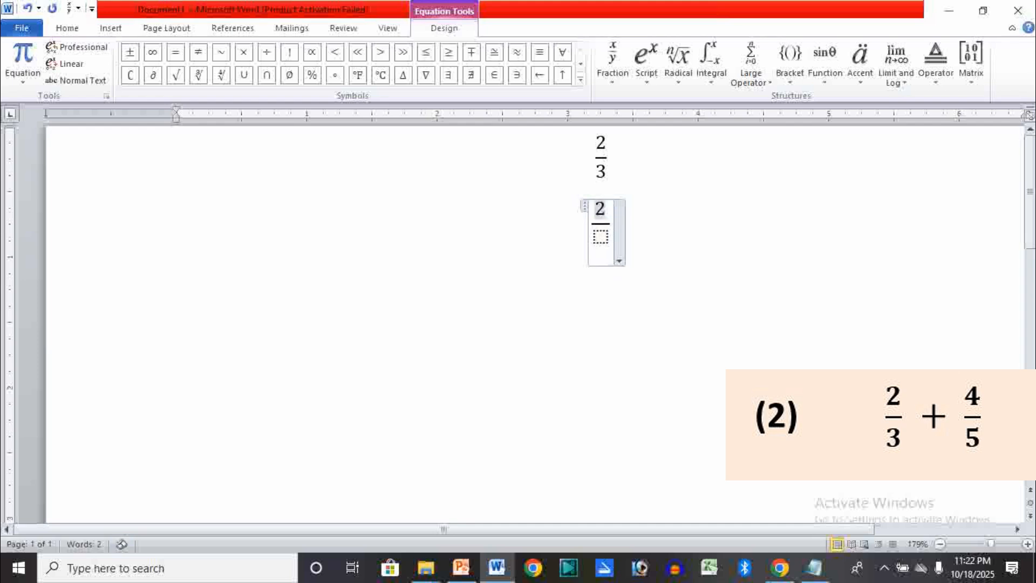
click(601, 236)
text(3)
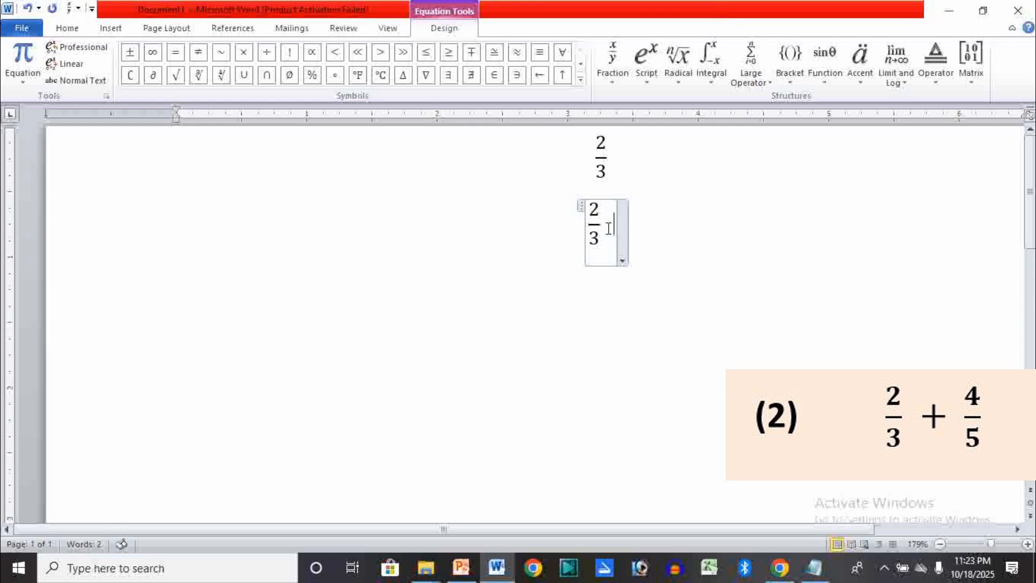
- Complete the second equation with a plus sign and a stacked fraction of 4 over 5 after the 2/3
text(+)
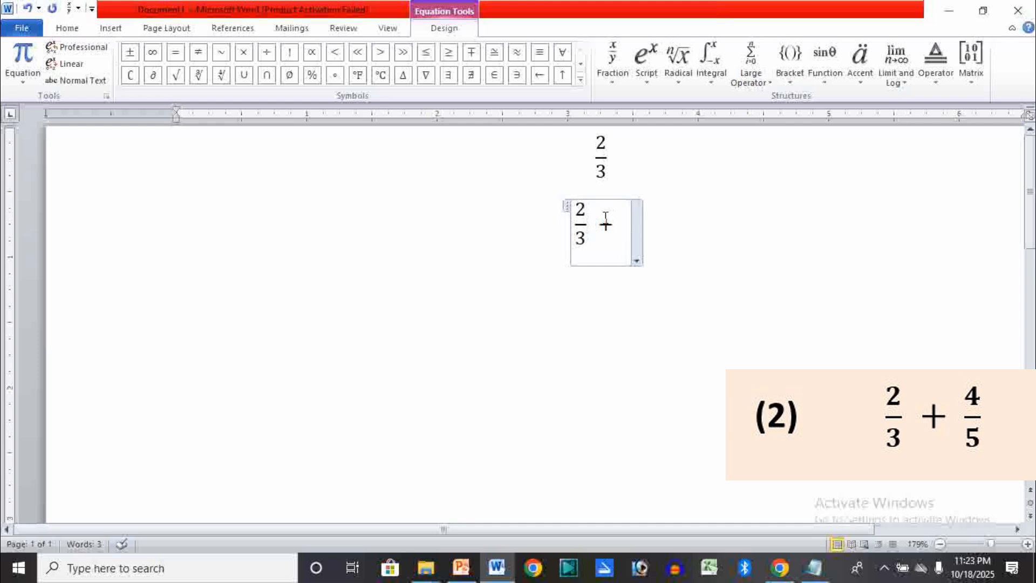
click(612, 56)
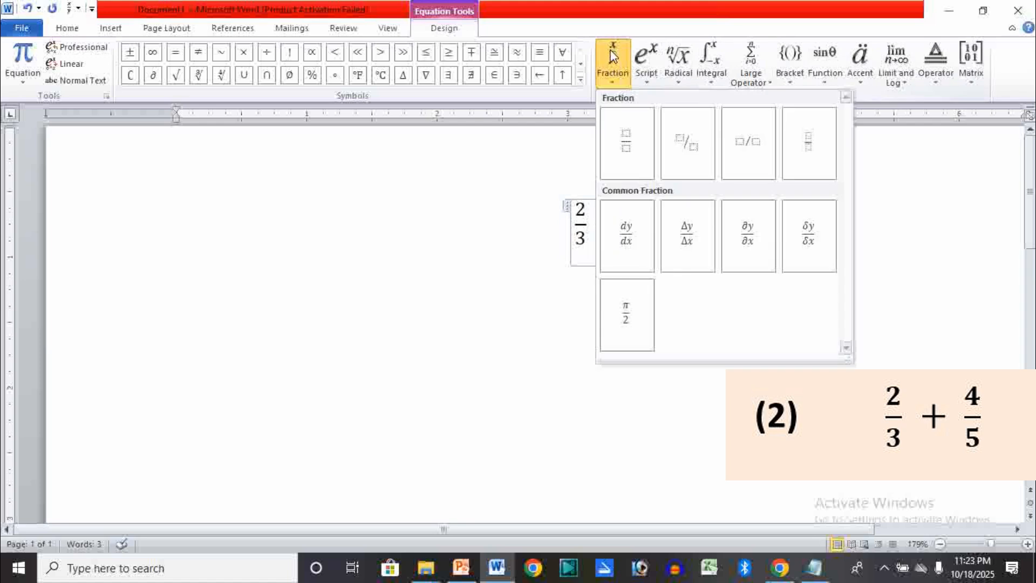
click(619, 144)
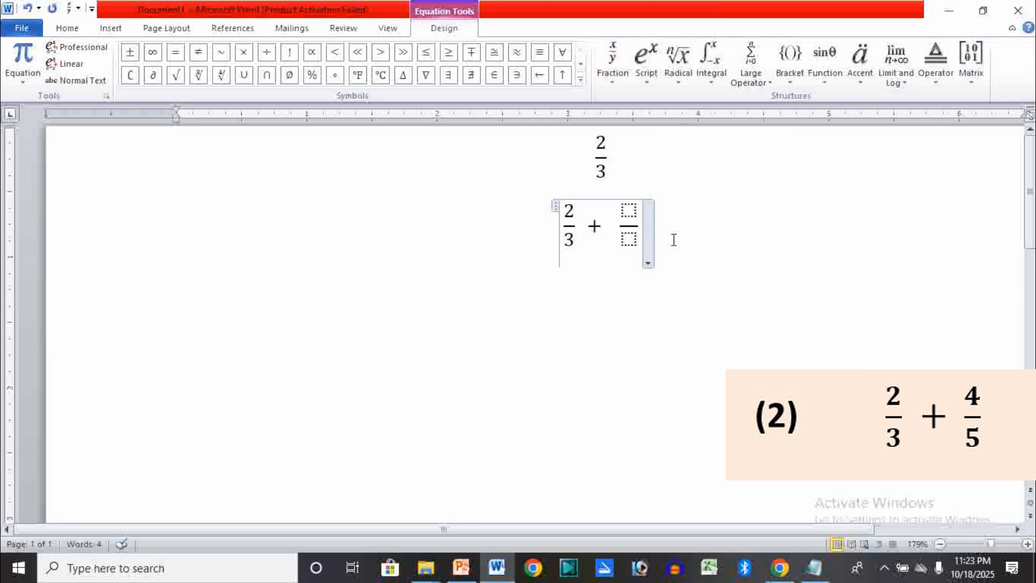
click(630, 211)
text(4)
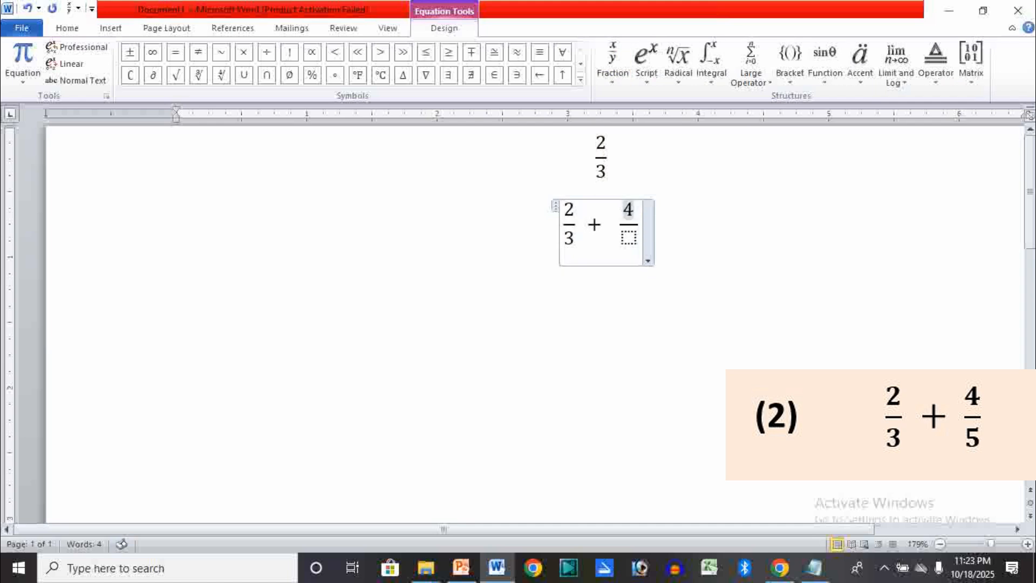
click(630, 240)
text(5)
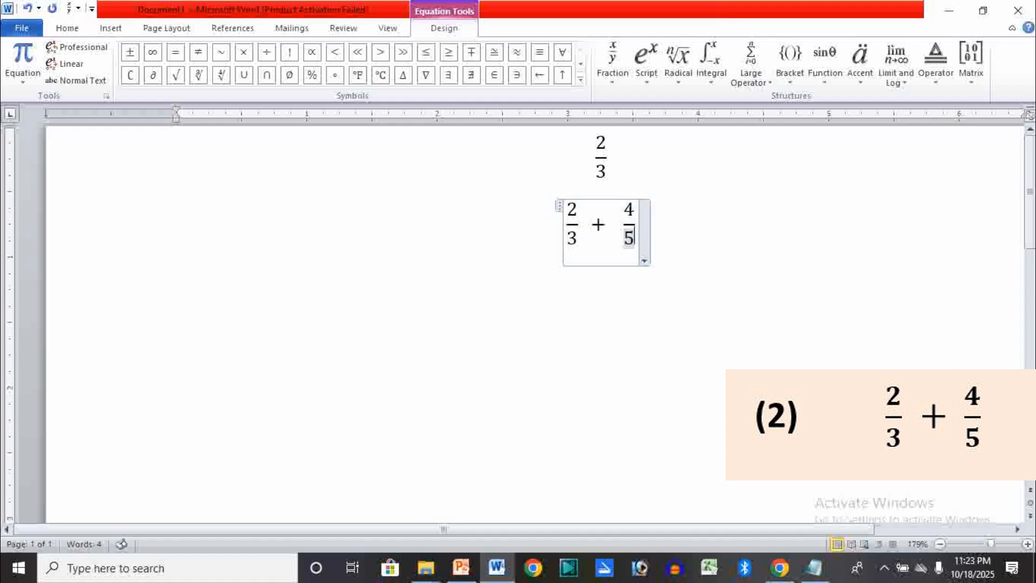
click(683, 249)
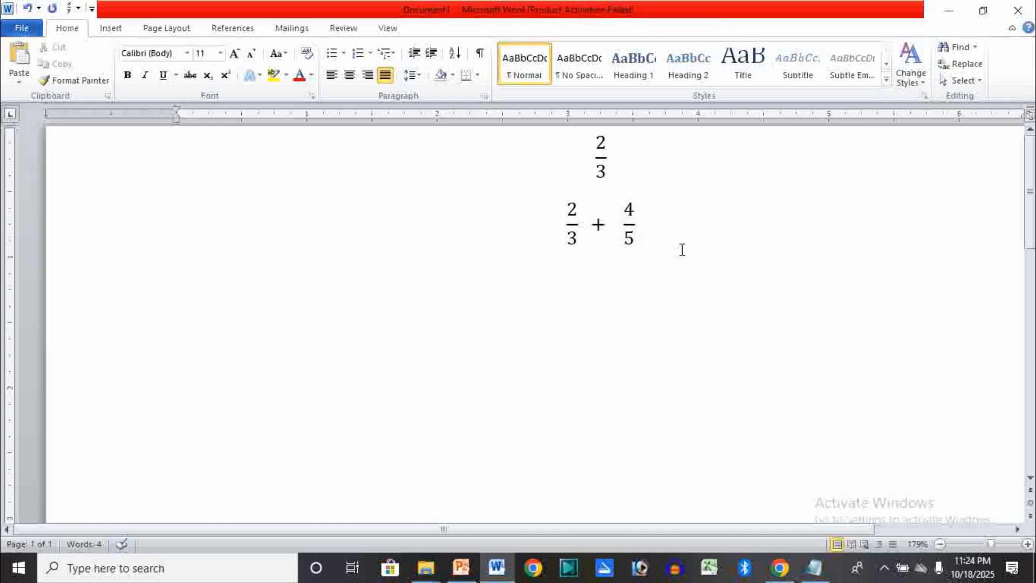
- Insert a third equation on a new line below, containing an empty stacked fraction
key(Return)
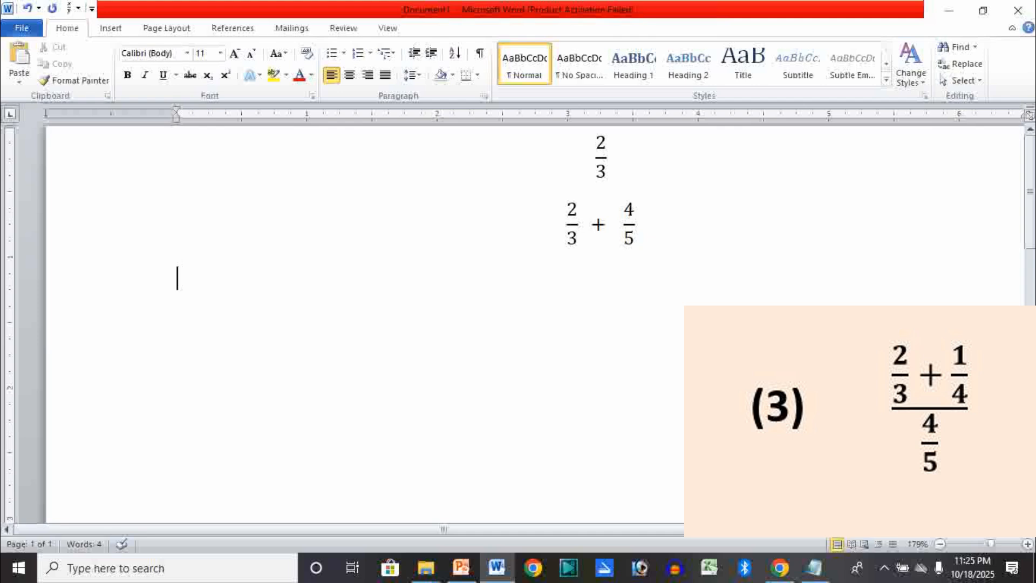
click(107, 24)
click(885, 58)
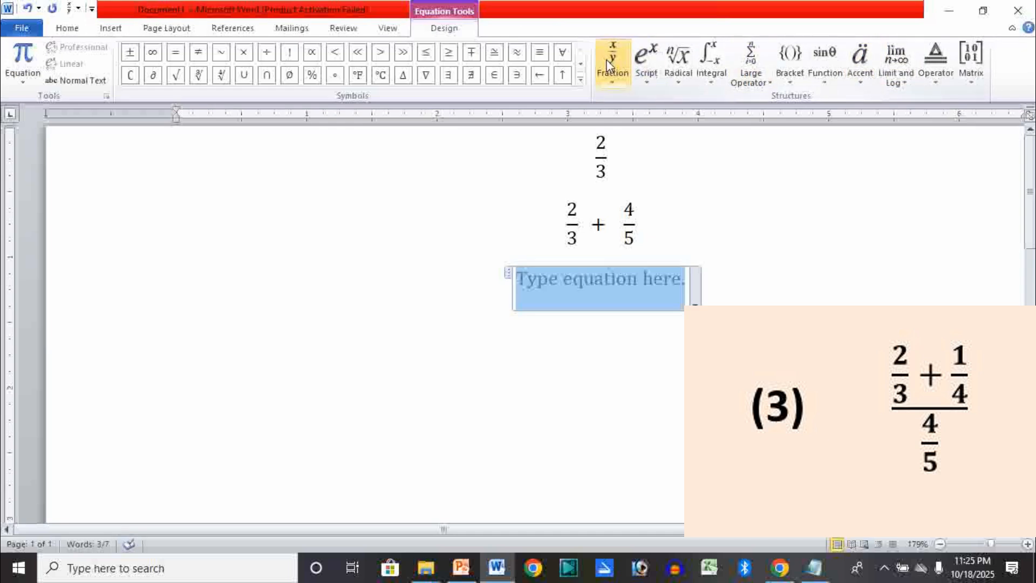
click(612, 61)
click(615, 151)
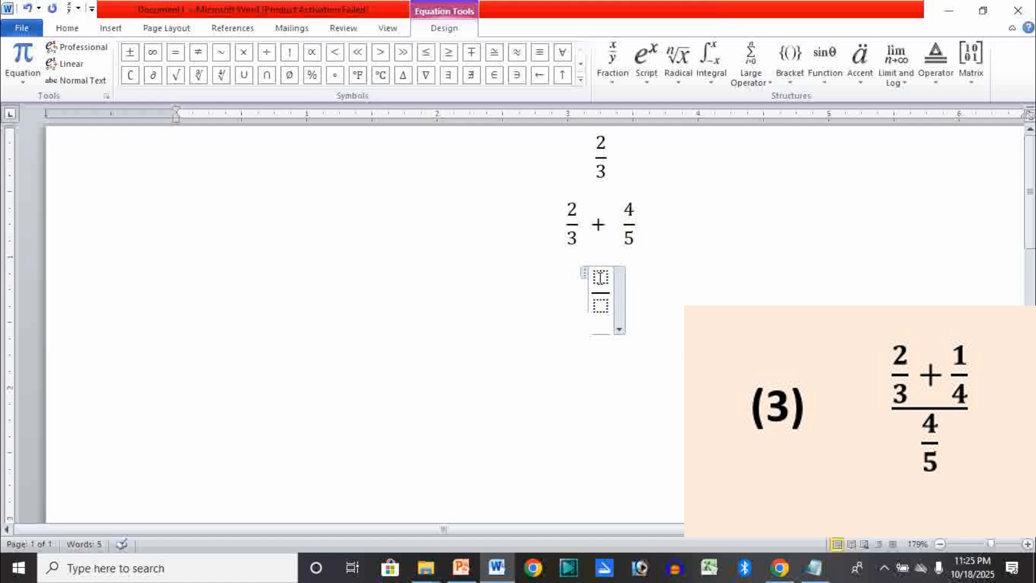
- Nest a stacked fraction of 2 over 3 in the numerator of the third equation's fraction
click(601, 277)
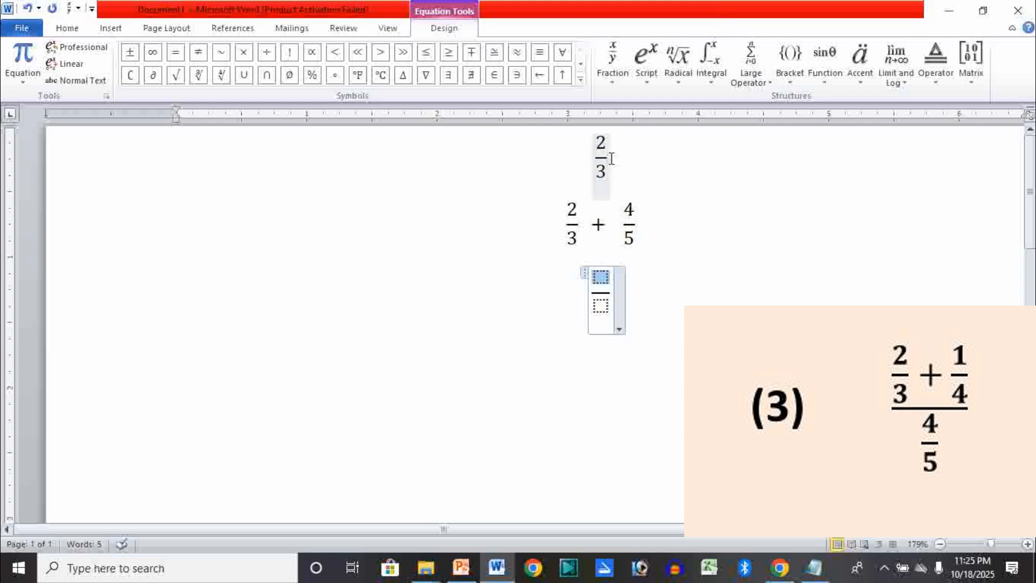
click(610, 56)
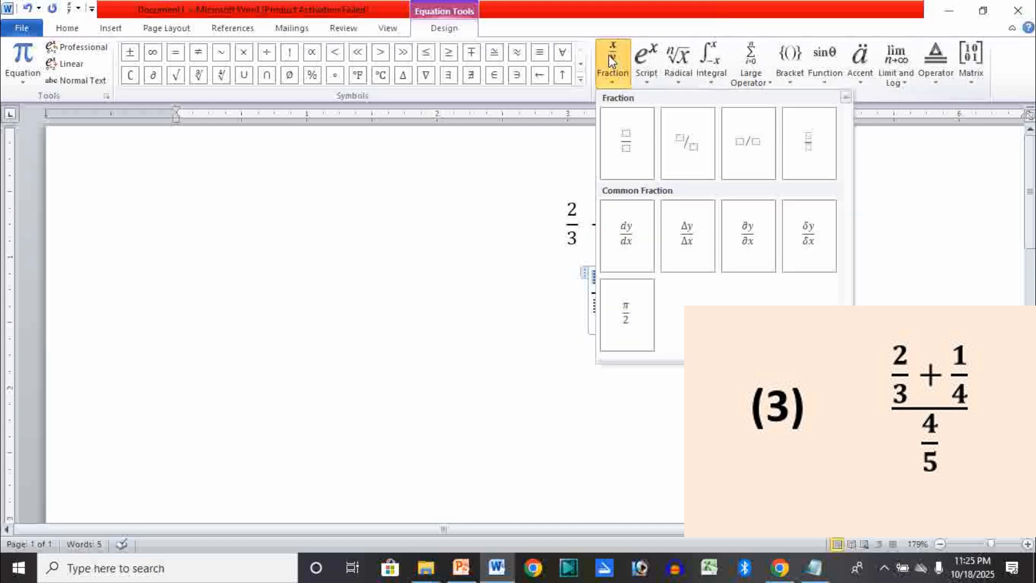
click(630, 139)
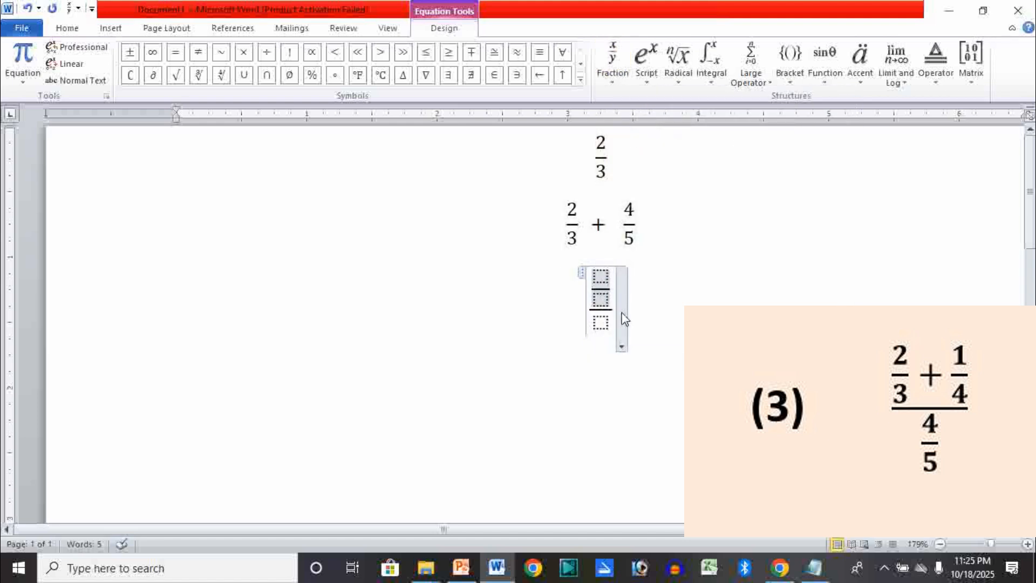
click(600, 278)
text(3)
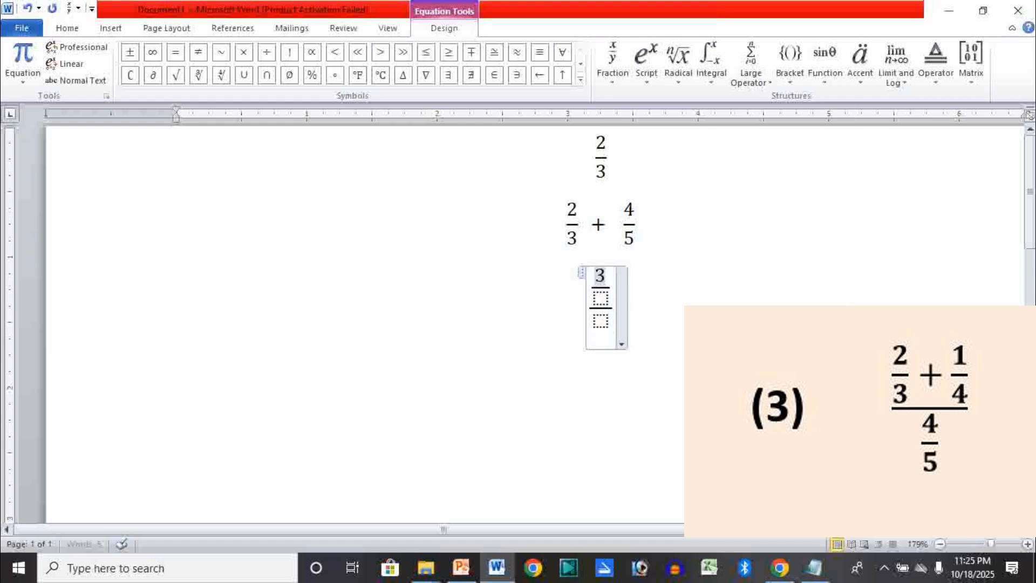
key(ctrl+z)
text(2)
click(600, 298)
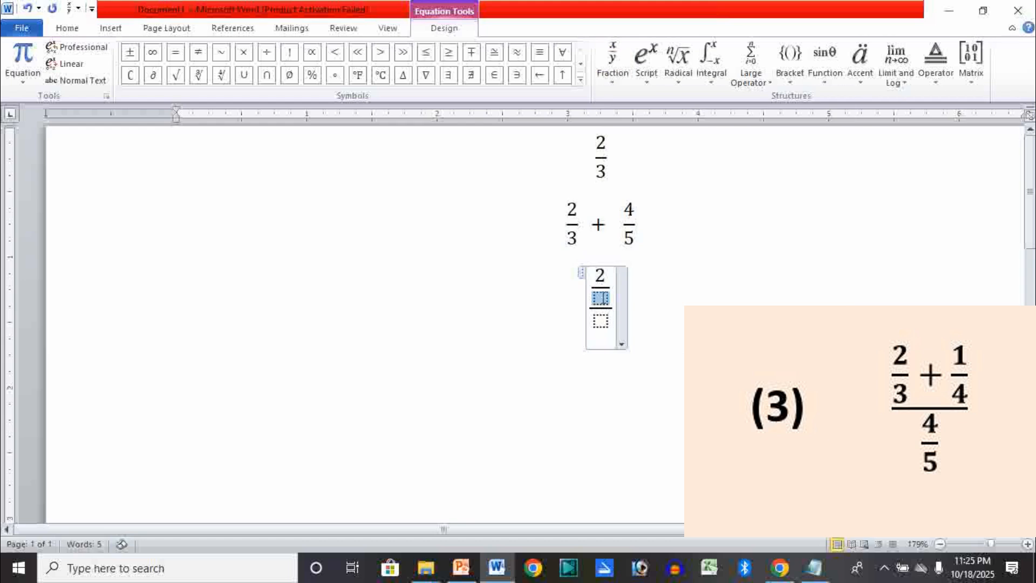
text(3)
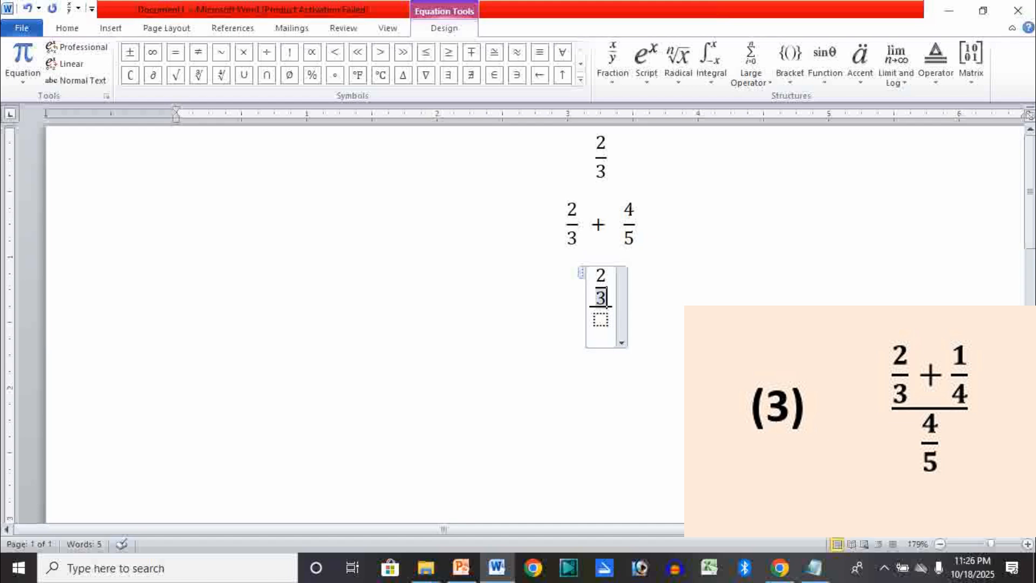
- Add a plus sign and a stacked fraction of 1 over 4 after the 2/3 in the third equation's numerator
key(Right)
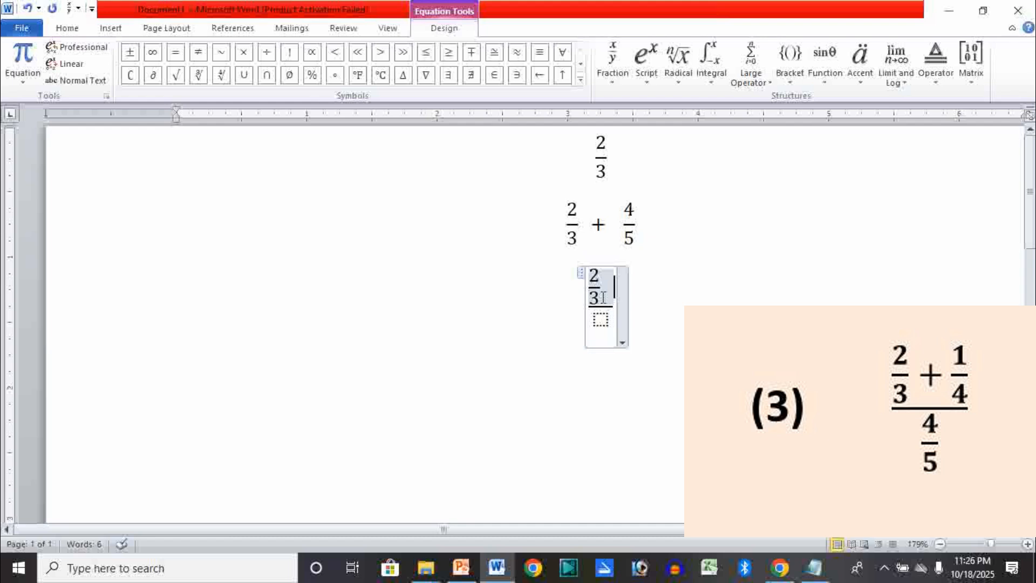
text(+)
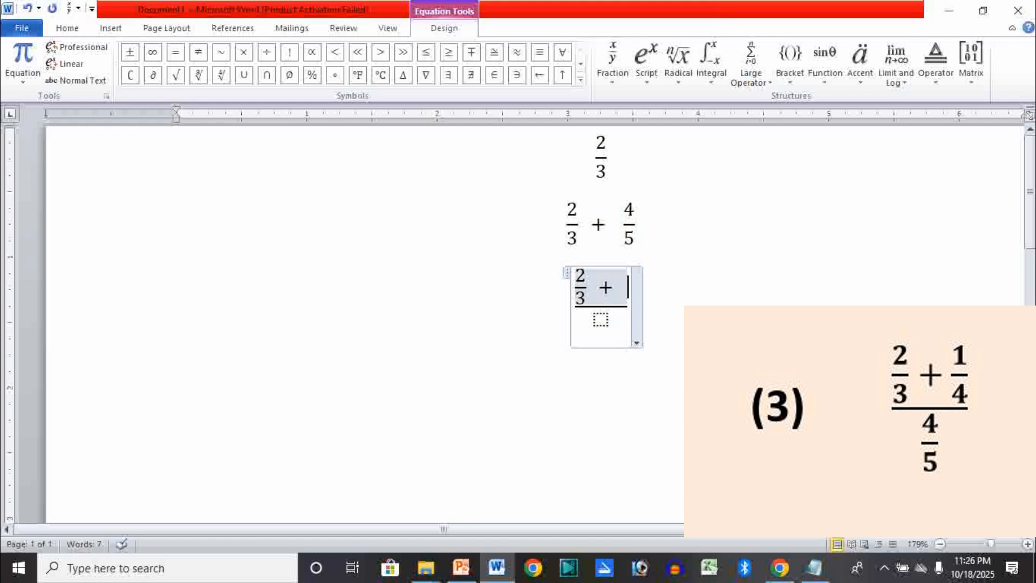
click(611, 60)
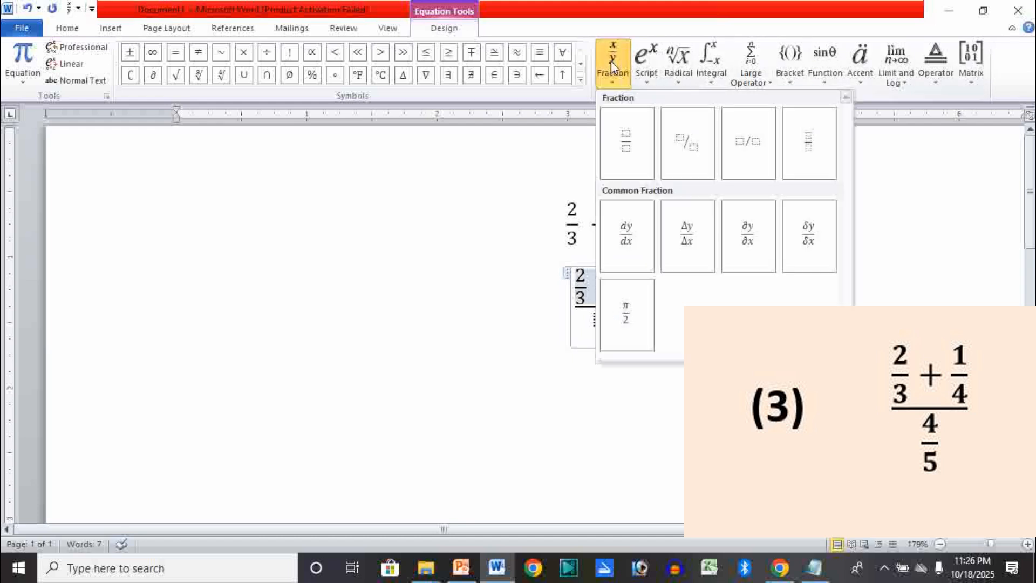
click(627, 148)
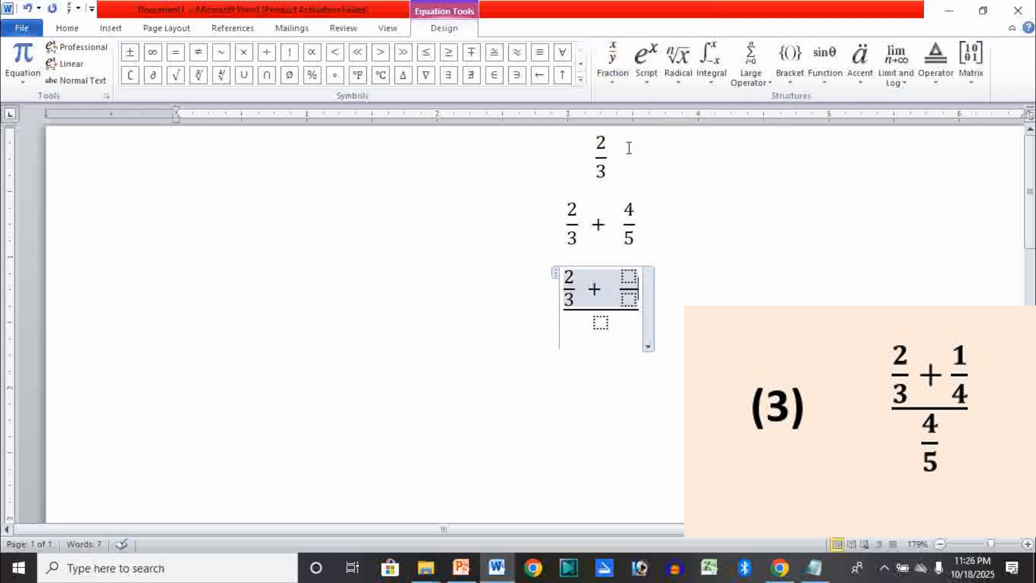
click(629, 276)
text(1)
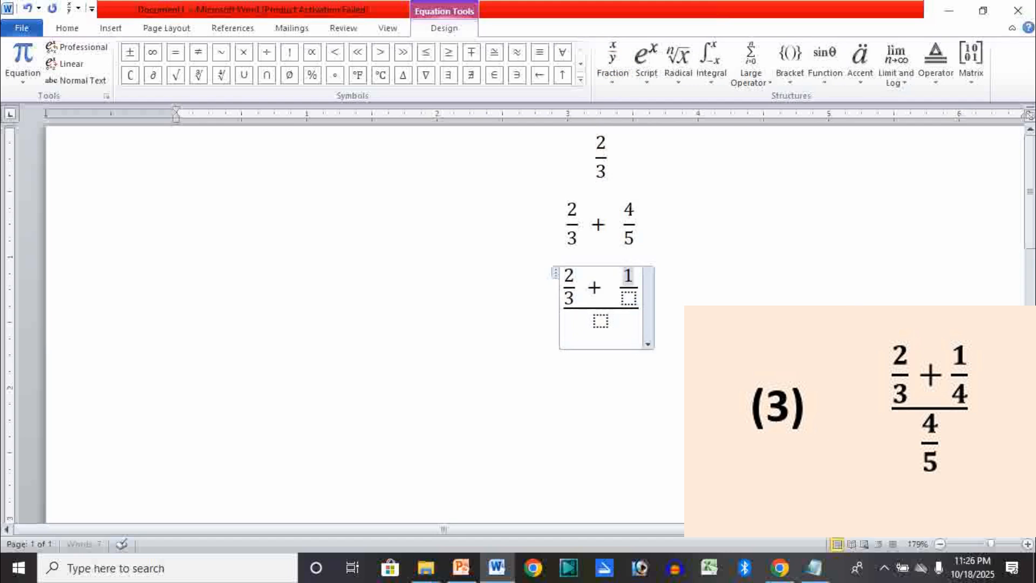
click(629, 300)
text(4)
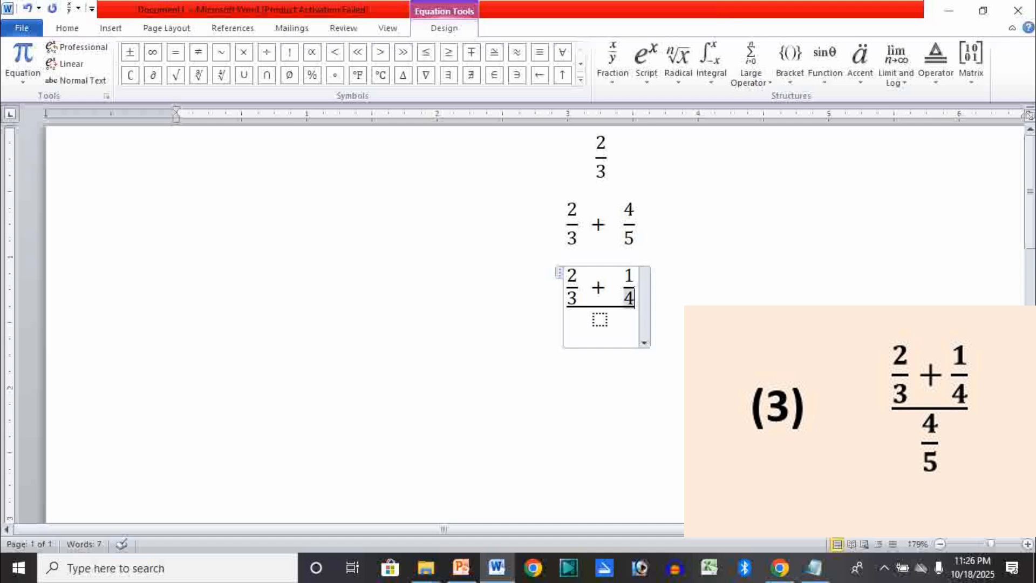
- Nest a stacked fraction of 4 over 5 in the denominator of the third equation's main fraction
click(600, 321)
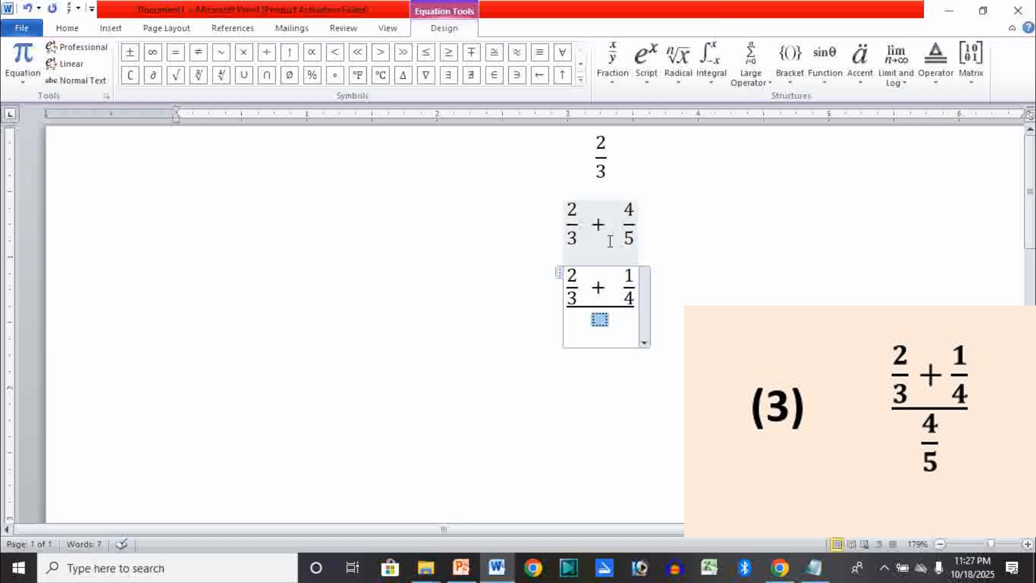
click(611, 57)
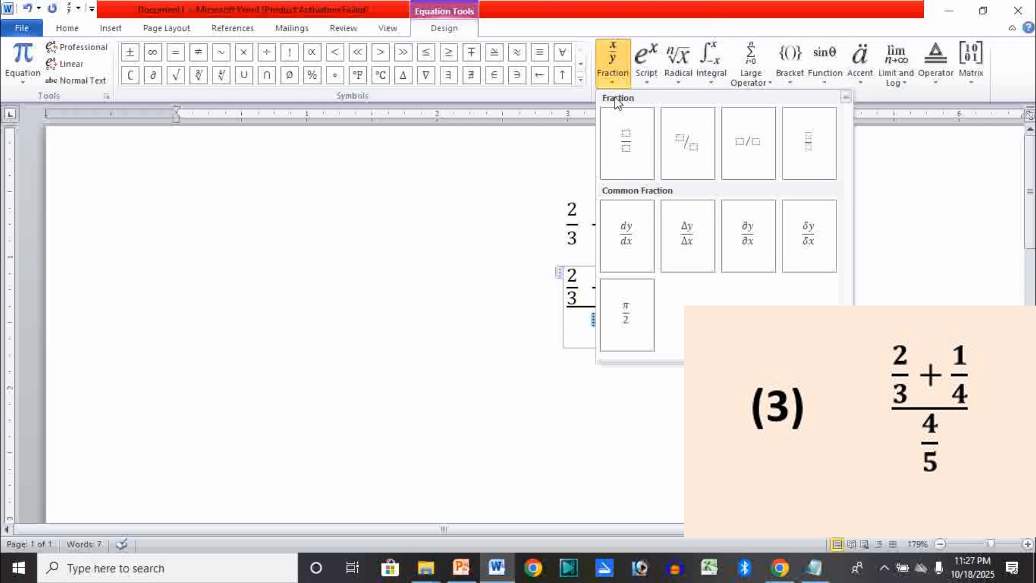
click(629, 149)
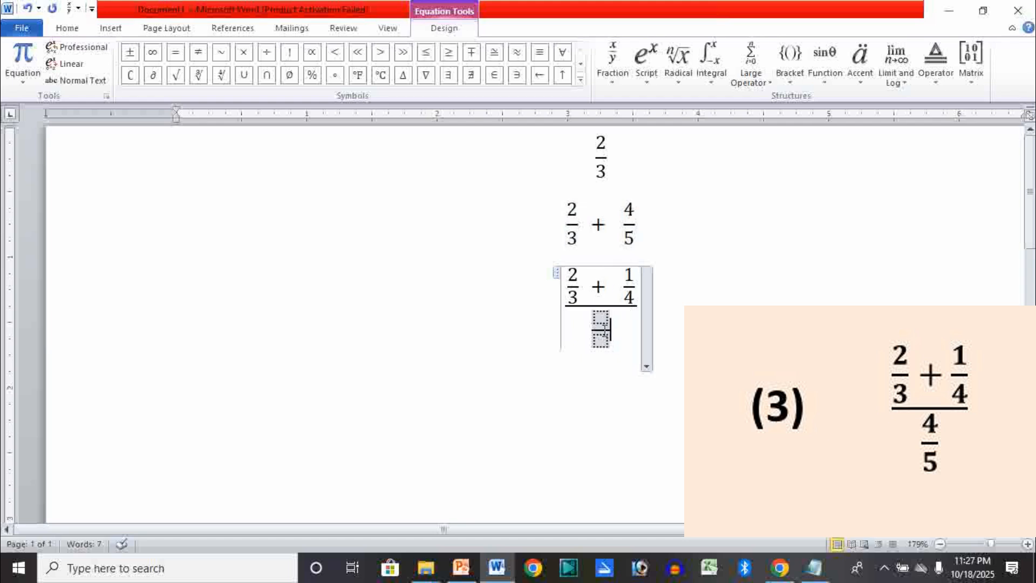
click(598, 321)
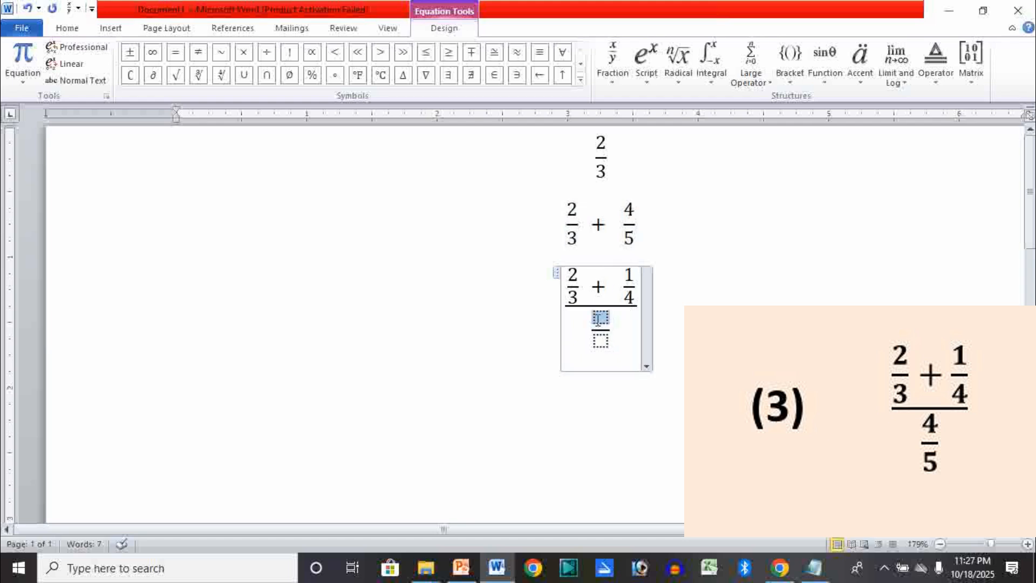
text(4)
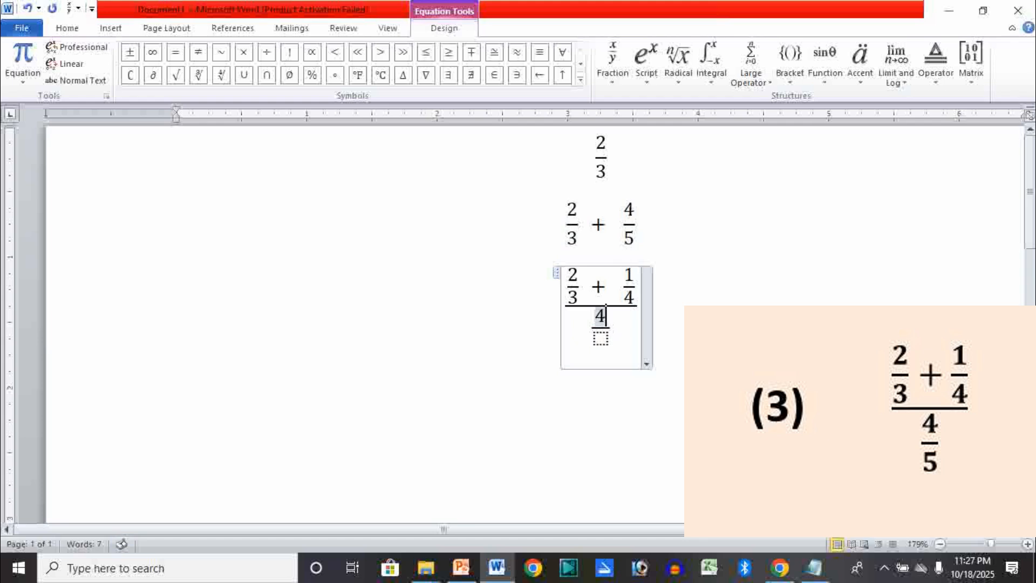
click(601, 340)
text(5)
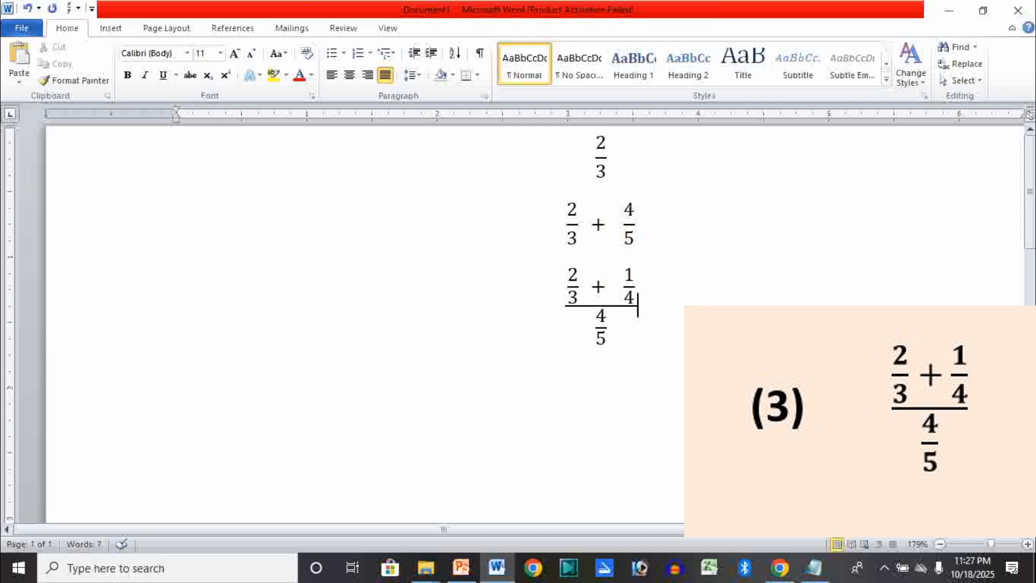
- Start a fourth equation on a new line below, with a stacked fraction whose numerator is 2
key(Return)
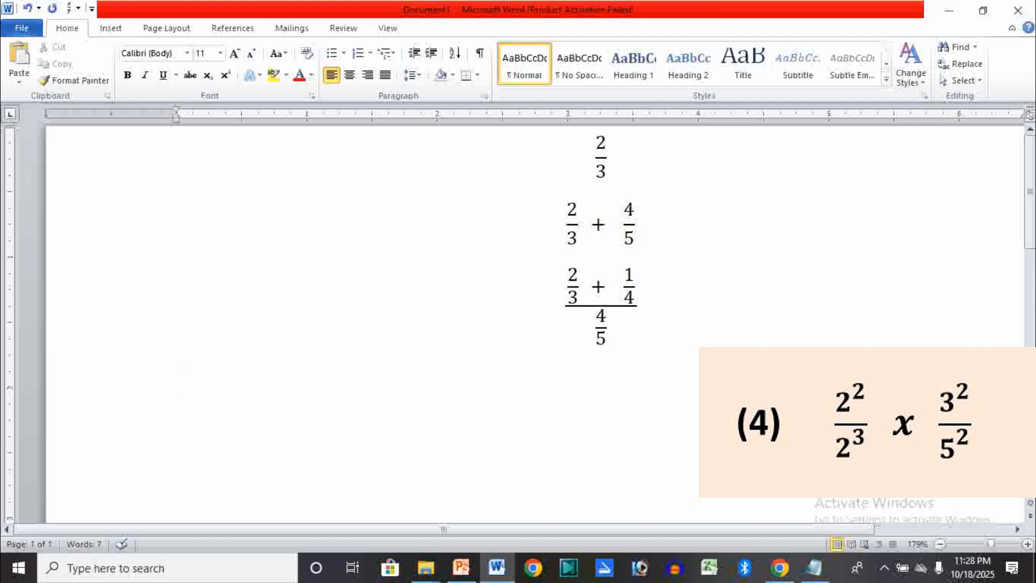
click(116, 29)
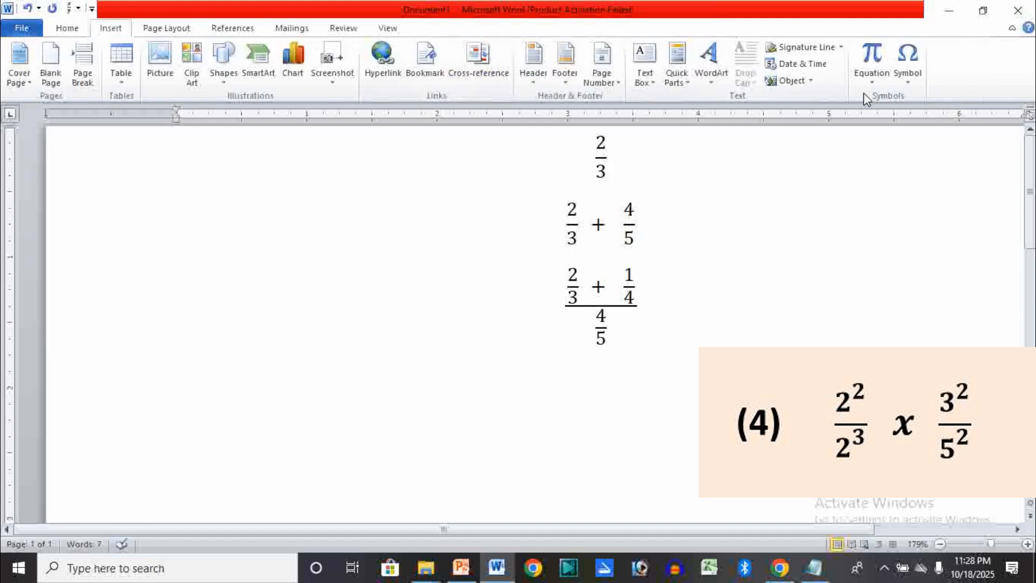
click(871, 54)
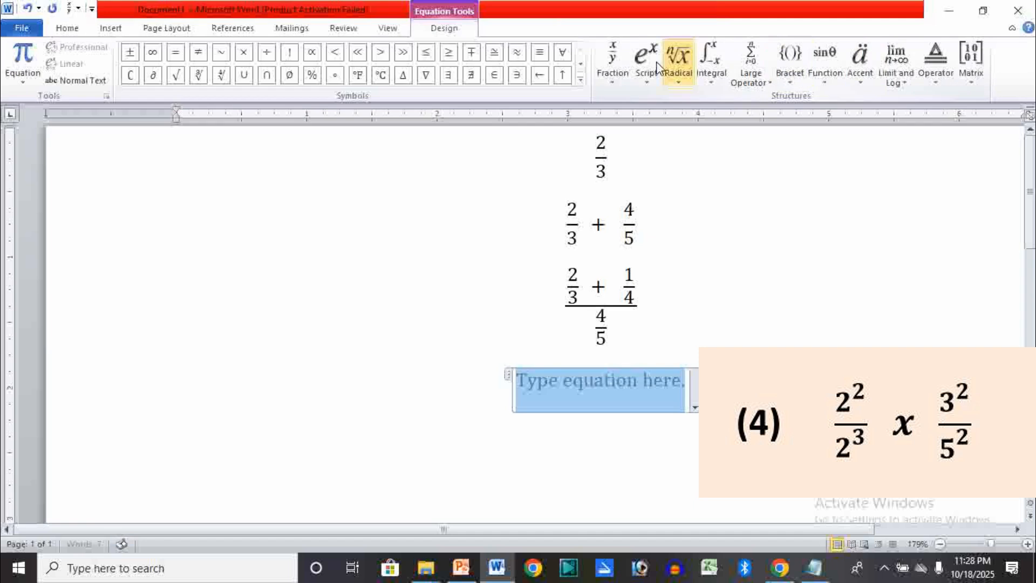
click(613, 66)
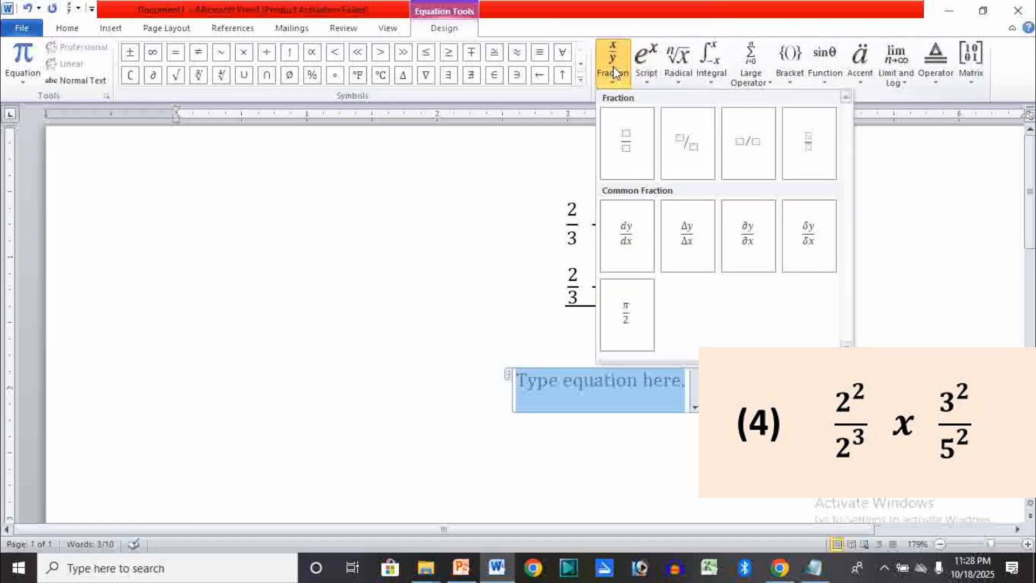
click(628, 143)
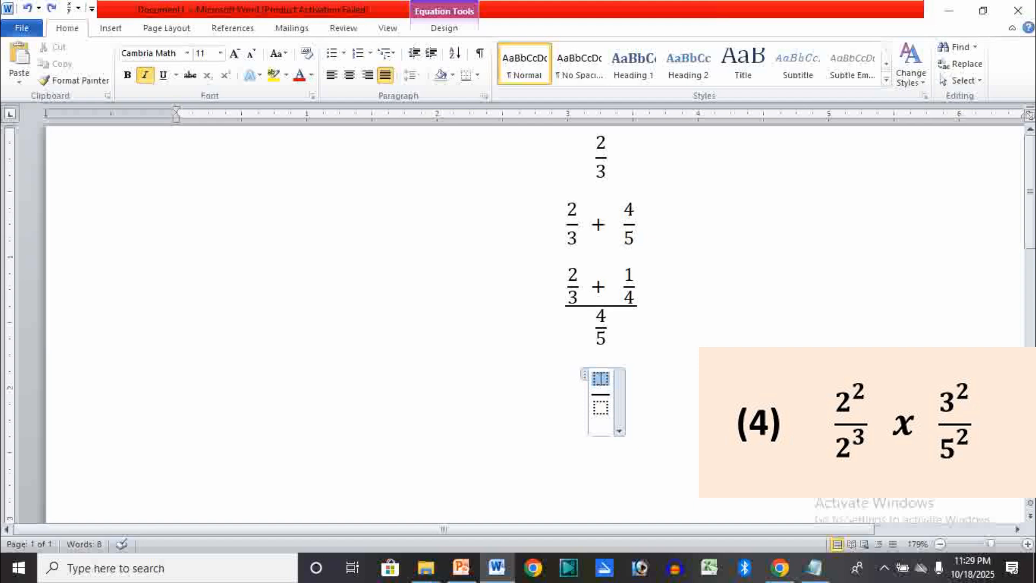
text(2)
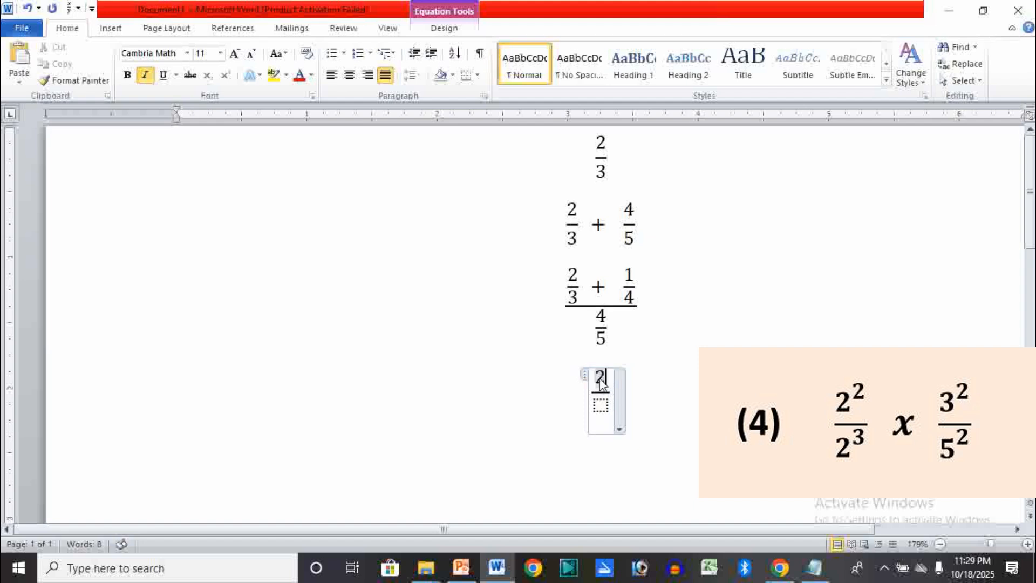